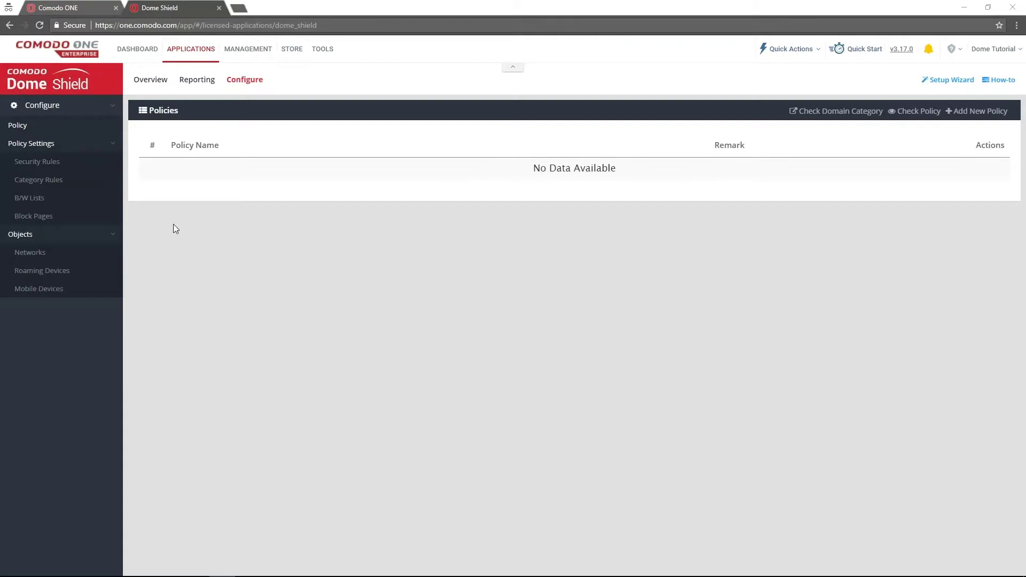
Step: Show the Security Rules list and start a new security rule
left_click(37, 161)
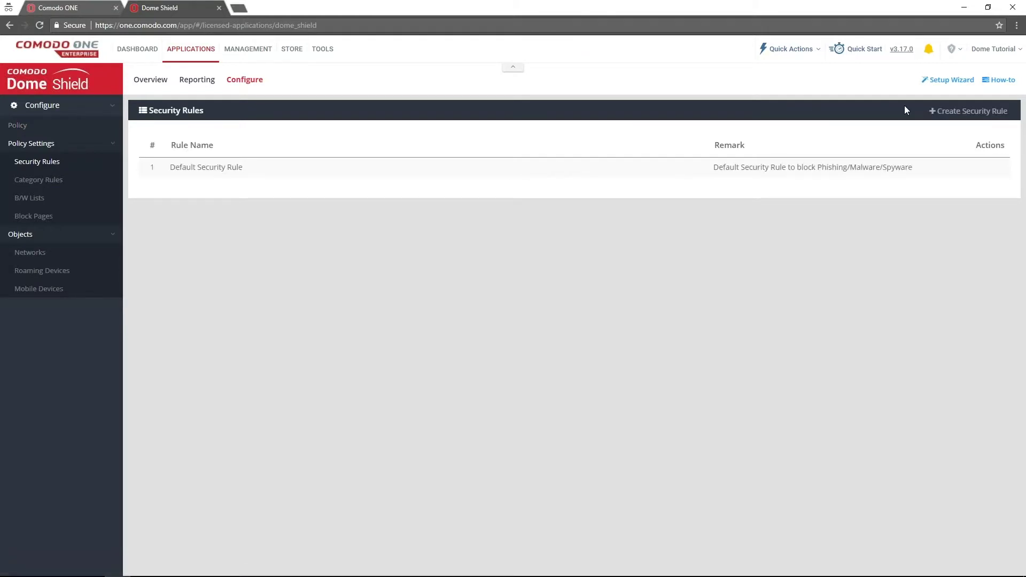
left_click(968, 111)
Step: Name the rule 'My First Security Rule' and begin the remark 'Block All Threats'
left_click(411, 161)
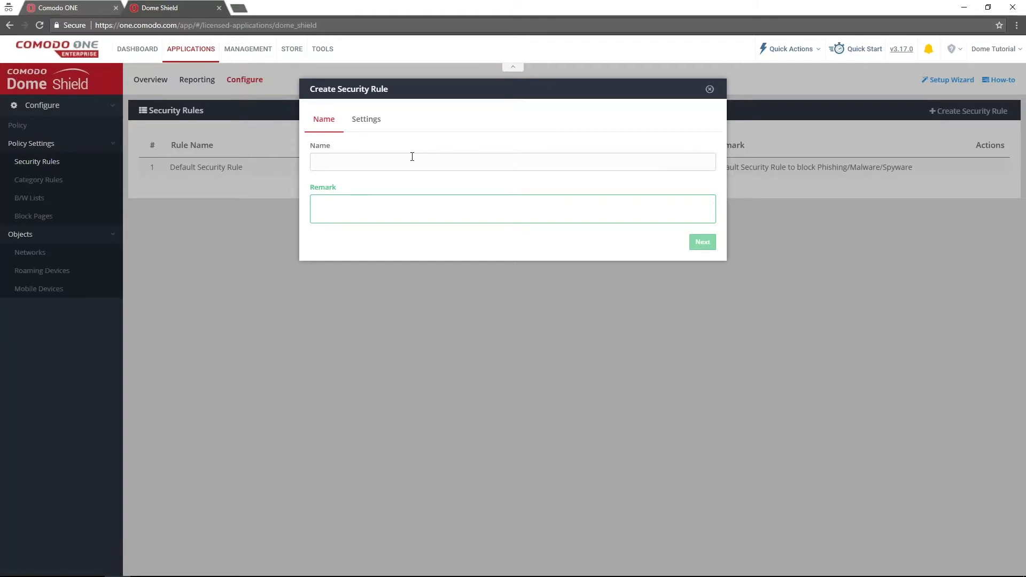
type("My First")
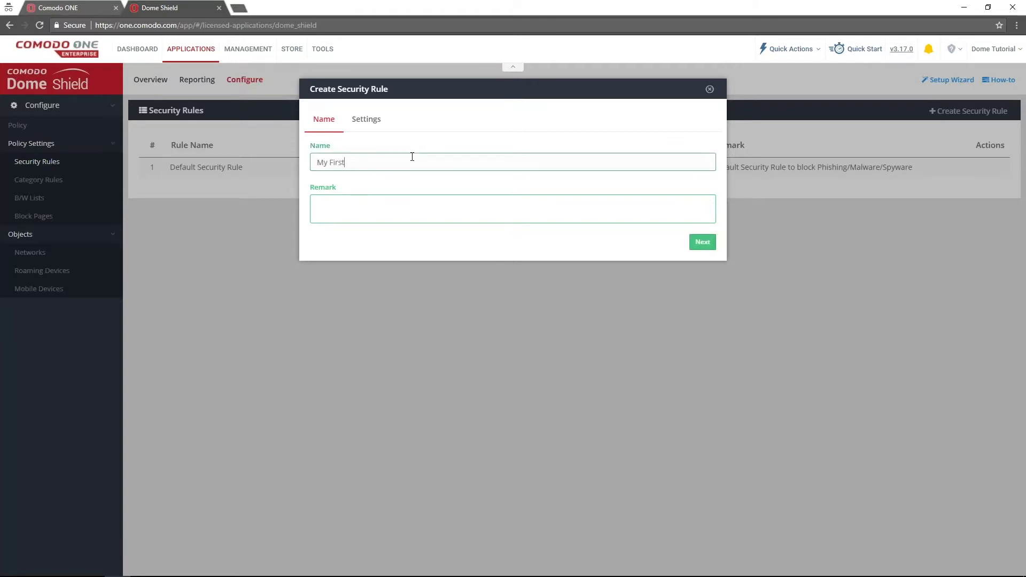
type(" Security ")
type("Rule")
left_click(407, 209)
type("Block")
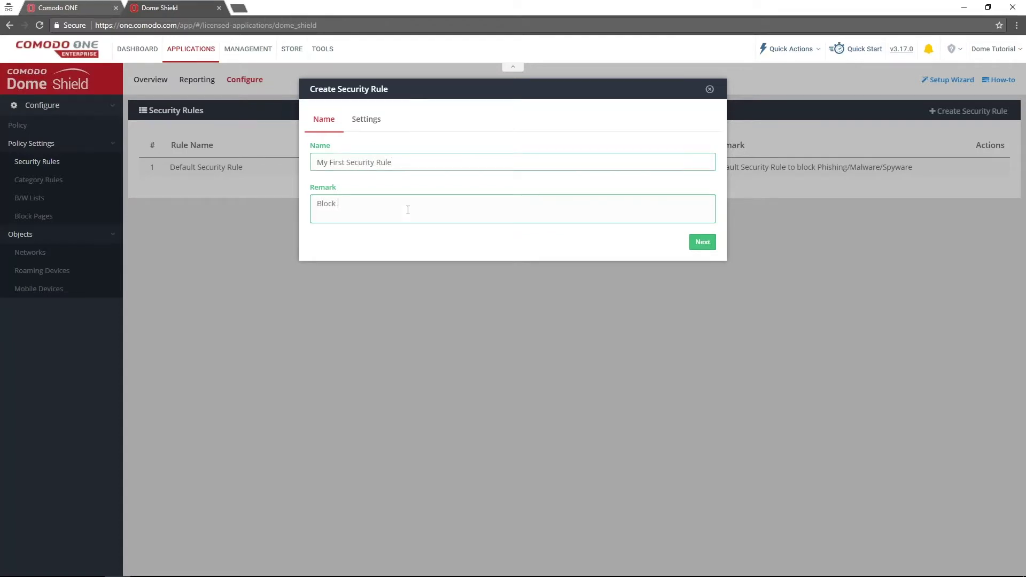
type(" All Threats")
Step: Switch Malware Domains and the next seven threat categories from Allowed to Blocked
left_click(703, 242)
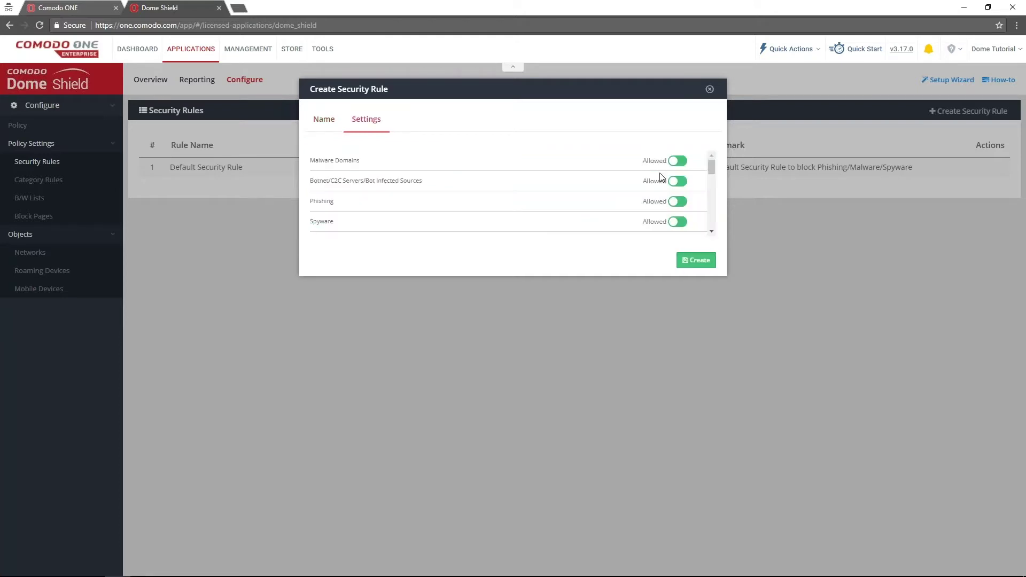
left_click(678, 161)
left_click(678, 180)
left_click(678, 201)
left_click(678, 221)
scroll(513, 192, "down", 2)
left_click(678, 188)
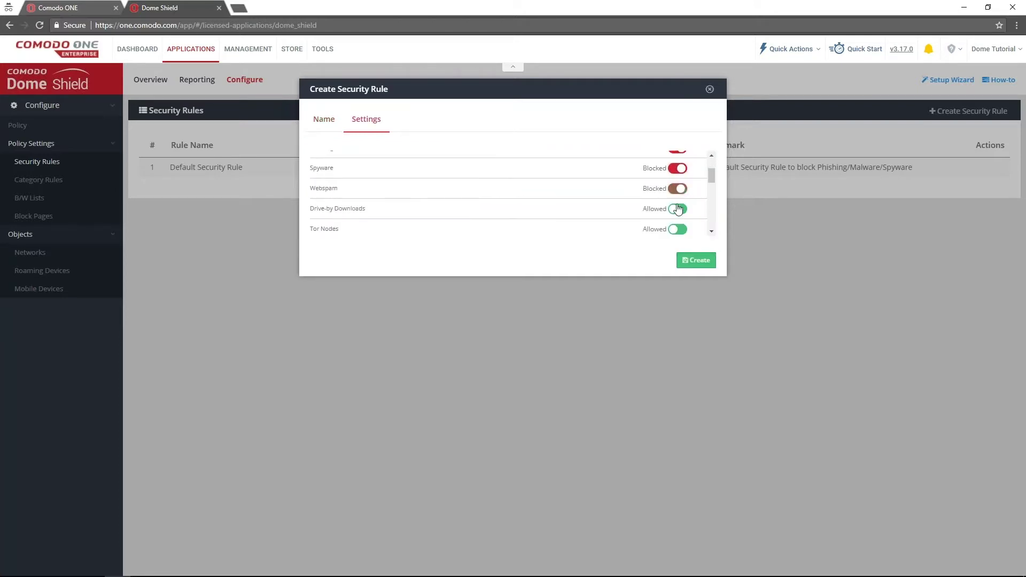
left_click(677, 209)
scroll(514, 192, "down", 2)
left_click(678, 192)
left_click(677, 213)
scroll(514, 193, "down", 2)
Step: Block VPN Servers, Mobile Threats, Self Signed SSL, no-MX domains, Spam Sources and Brute Forcer, then create the rule
left_click(678, 185)
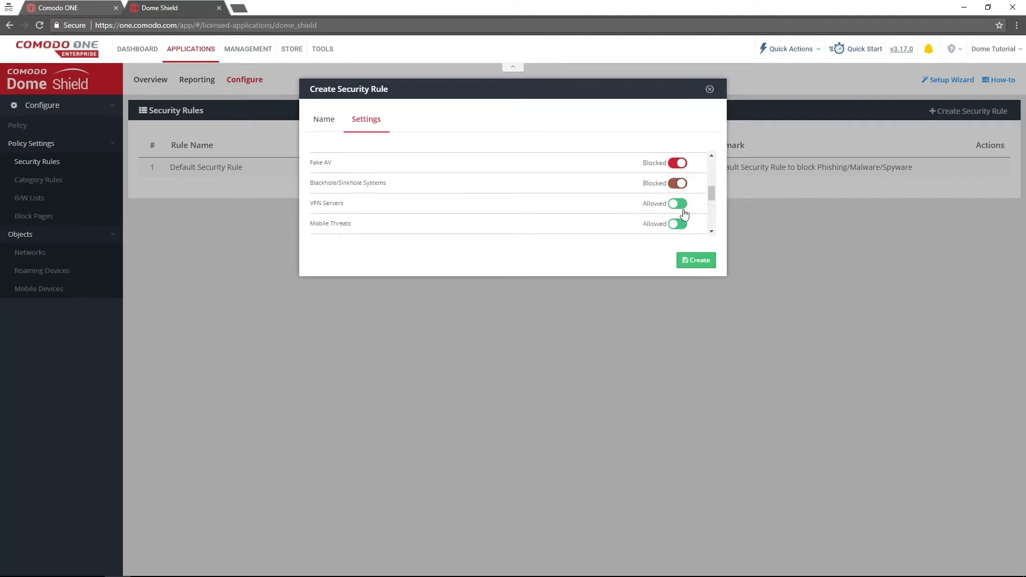
left_click(678, 190)
left_click(677, 210)
left_click(678, 231)
scroll(513, 193, "down", 2)
scroll(514, 193, "down", 2)
left_click(678, 164)
left_click(677, 185)
left_click(678, 205)
left_click(678, 225)
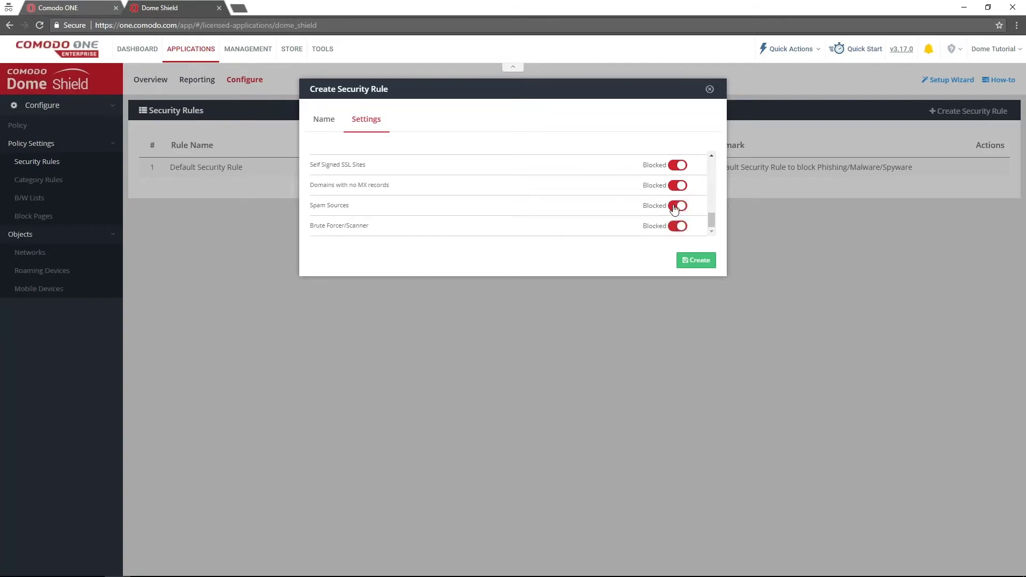
left_click(696, 260)
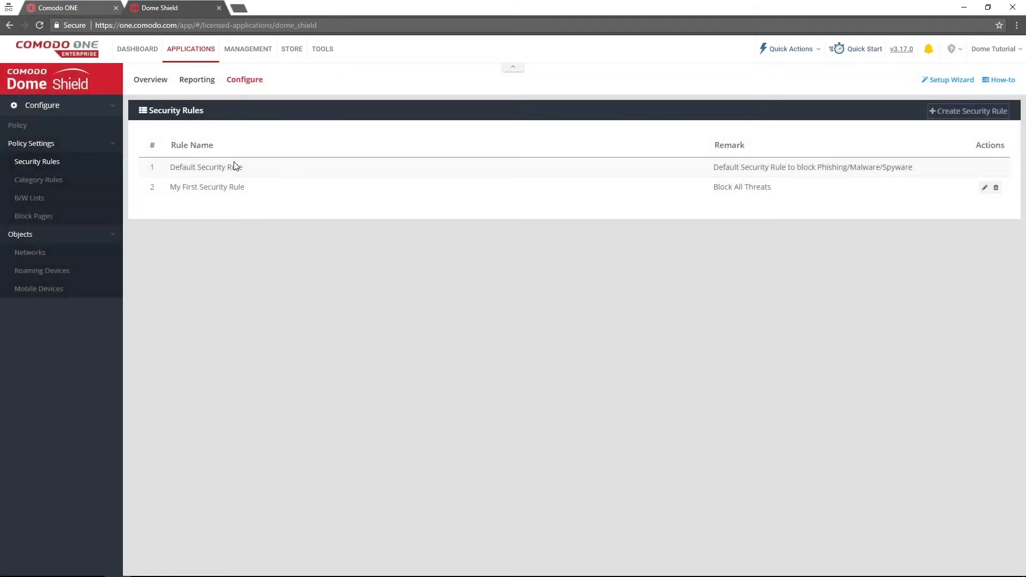
Step: Show the Category Rules list under Policy Settings, which has no rules yet
left_click(72, 183)
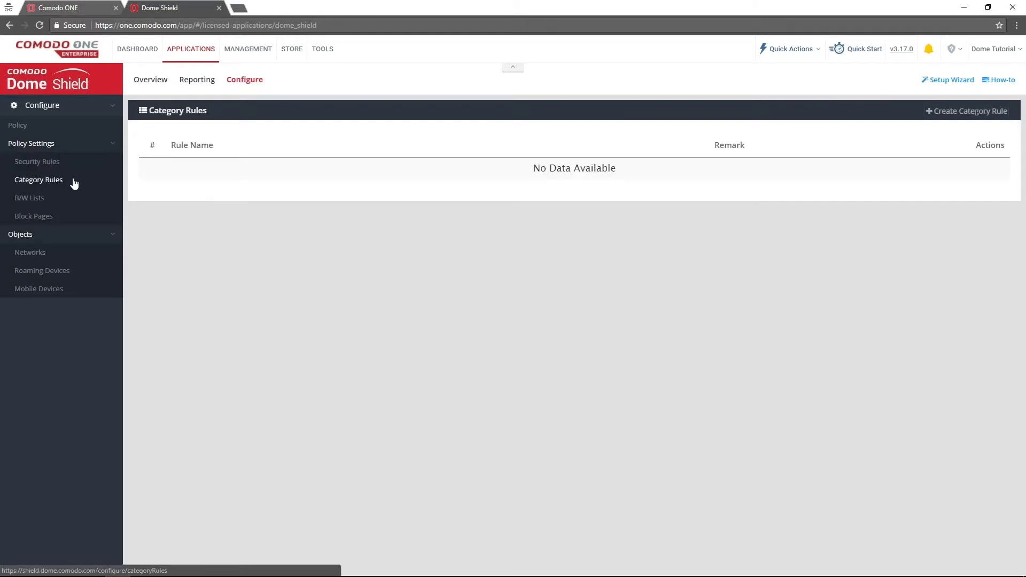
Step: Create category rule 'General Web Surfing Policy' with remark 'For All Users' and continue to categories
left_click(955, 114)
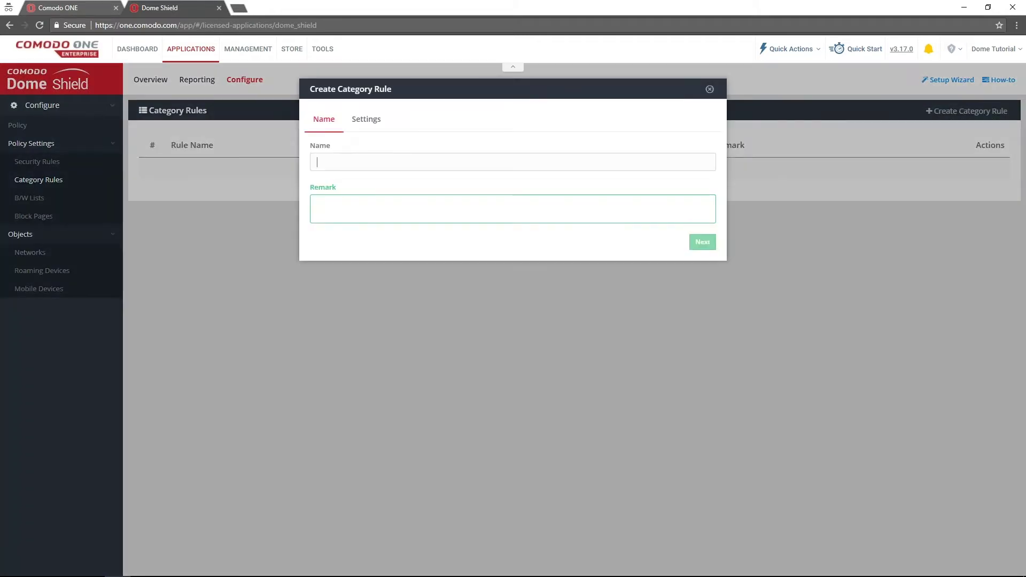
type("General")
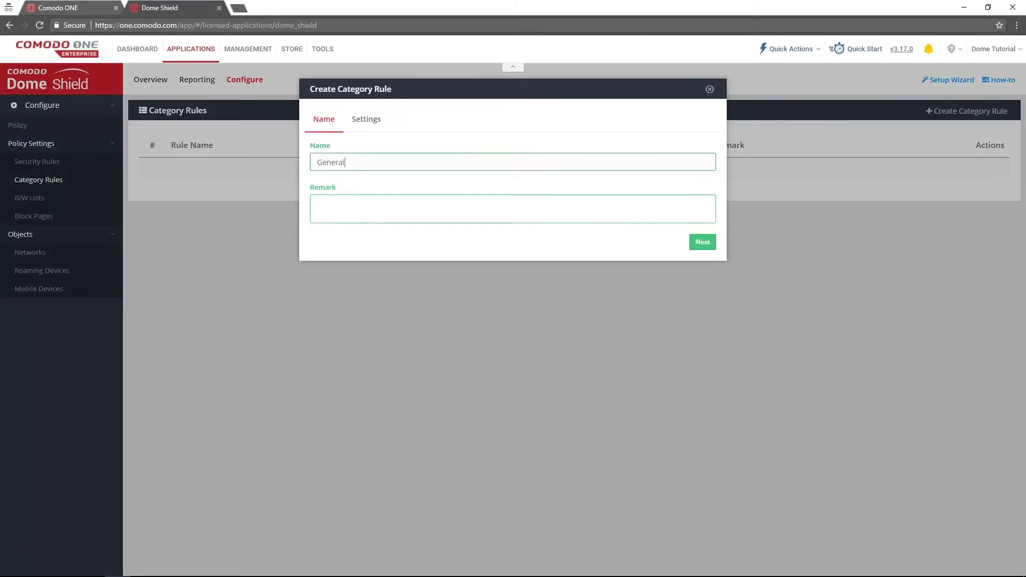
type(" Web")
type(" Surfing Policy")
key("Tab")
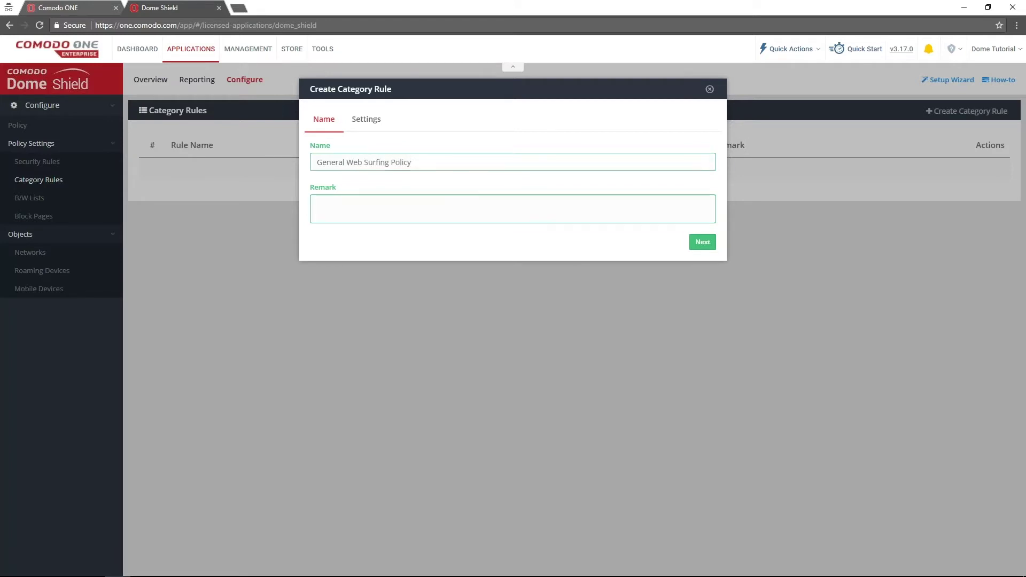
type("For All Users")
left_click(702, 242)
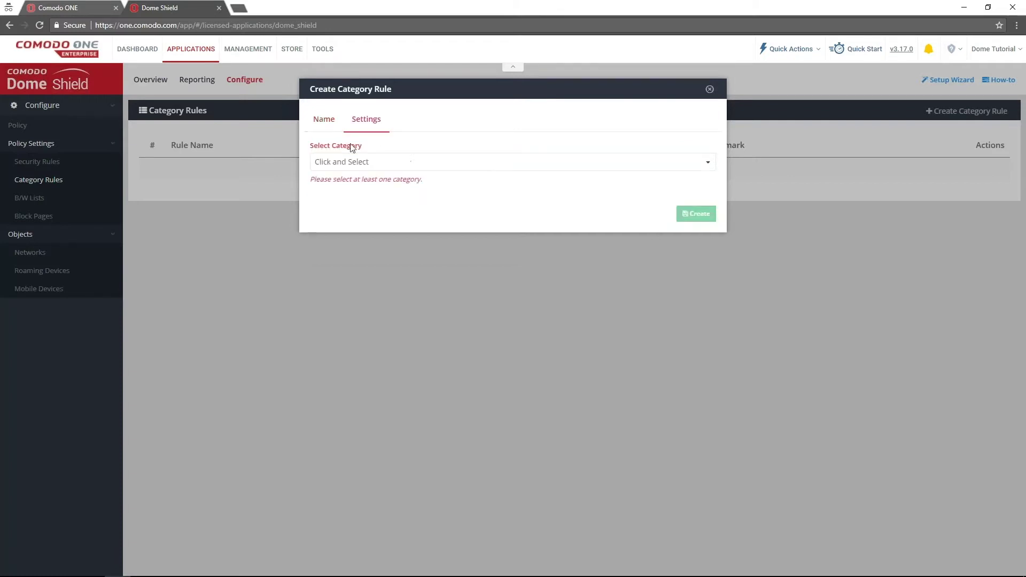
Step: Select twelve web categories, including Nudity, Pornography and Adult Content, and save the rule
left_click(347, 161)
left_click(353, 210)
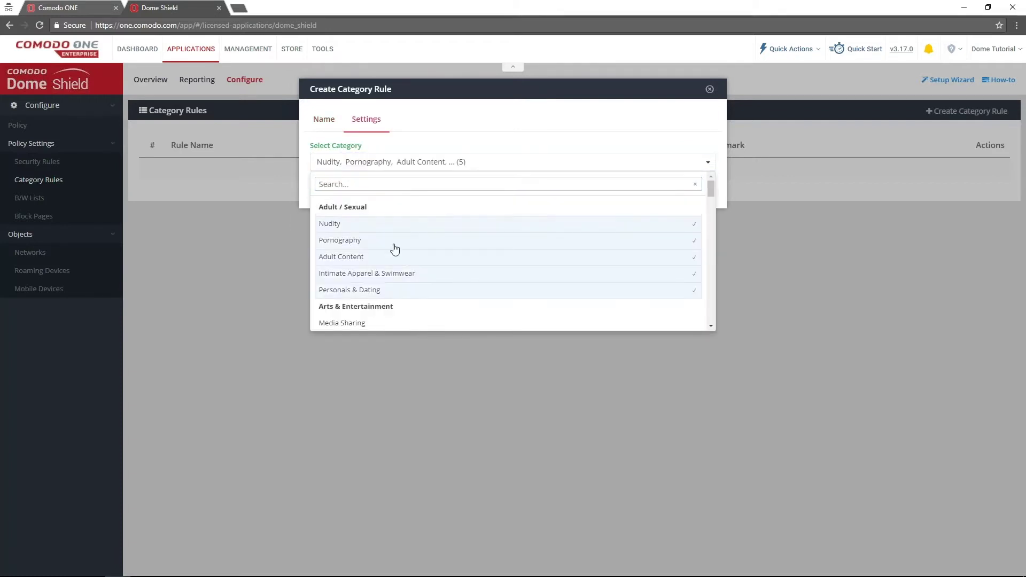
scroll(394, 247, "down", 3)
scroll(394, 248, "down", 3)
scroll(417, 249, "down", 3)
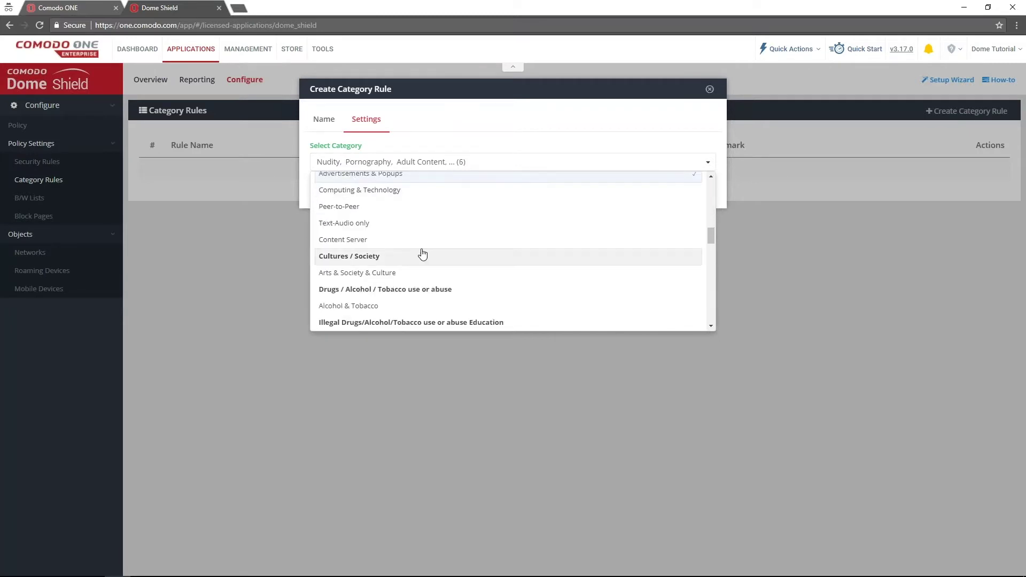
left_click(423, 252)
scroll(417, 249, "down", 3)
left_click(385, 240)
scroll(413, 249, "down", 2)
left_click(413, 241)
scroll(413, 249, "down", 3)
scroll(413, 249, "down", 3)
scroll(413, 249, "down", 3)
scroll(413, 249, "down", 3)
scroll(401, 248, "down", 3)
scroll(401, 249, "down", 3)
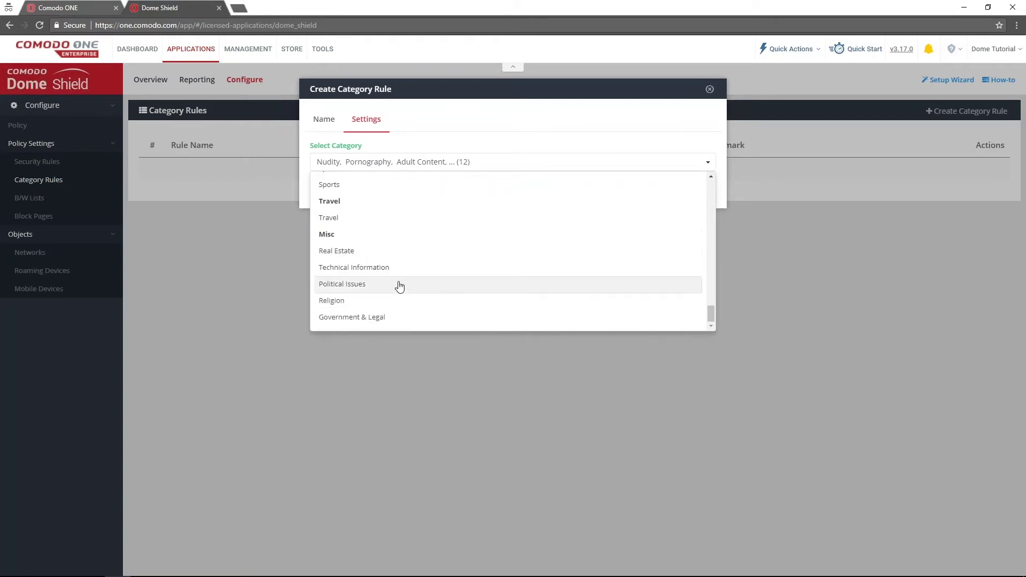
left_click(529, 113)
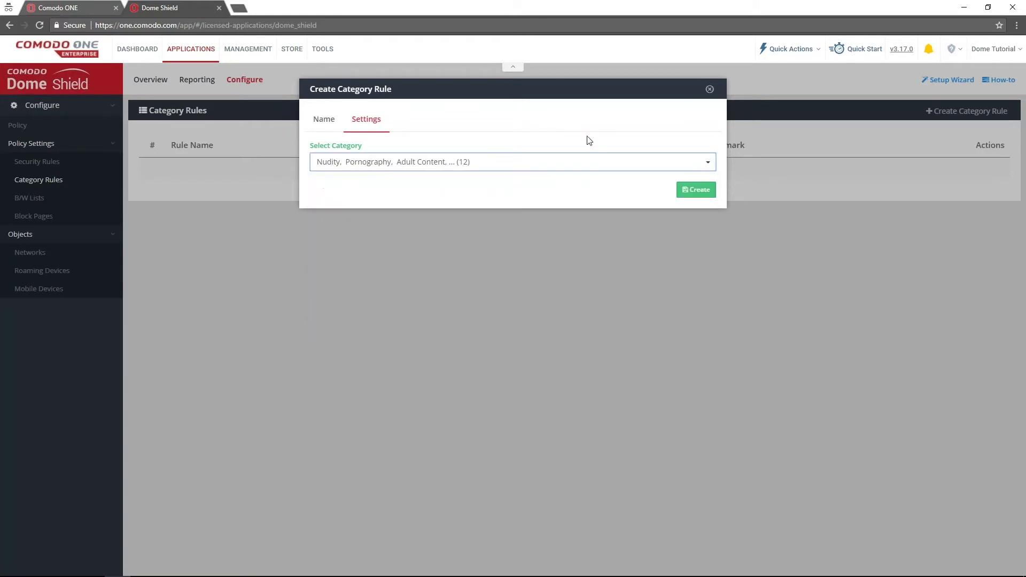
left_click(696, 190)
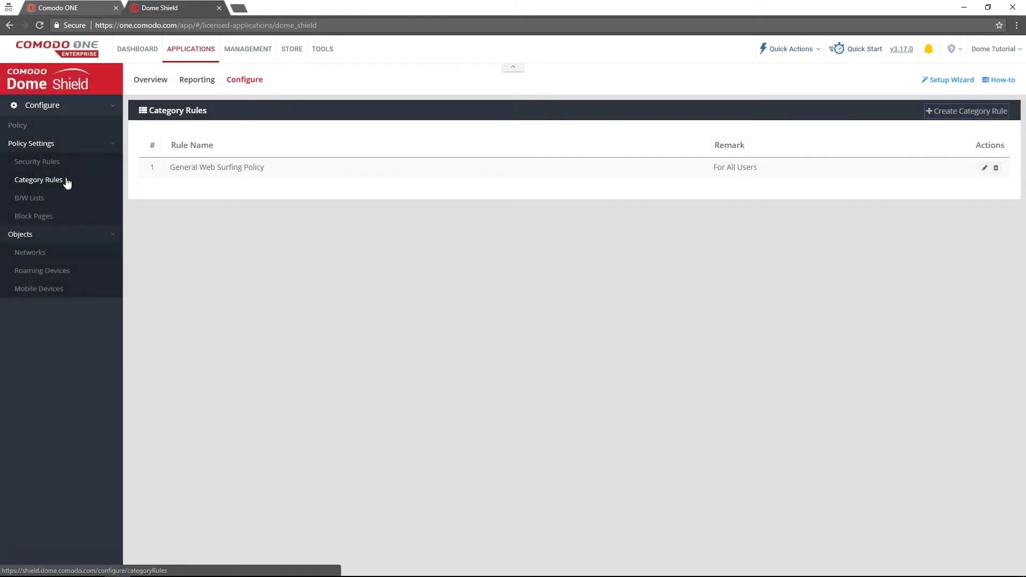
Step: Go to Domain B/W Lists and start a new black/white list
left_click(31, 199)
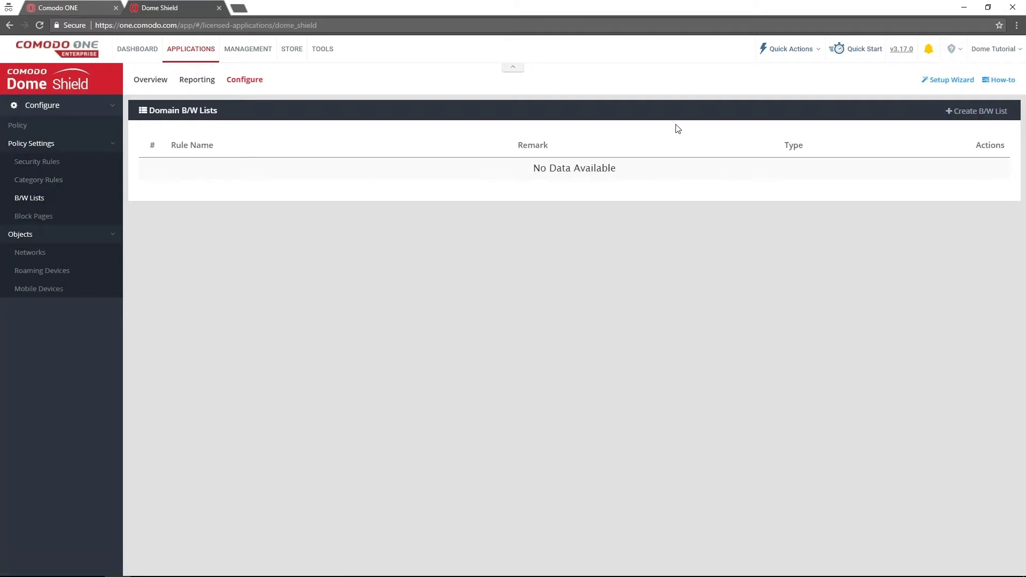
left_click(973, 113)
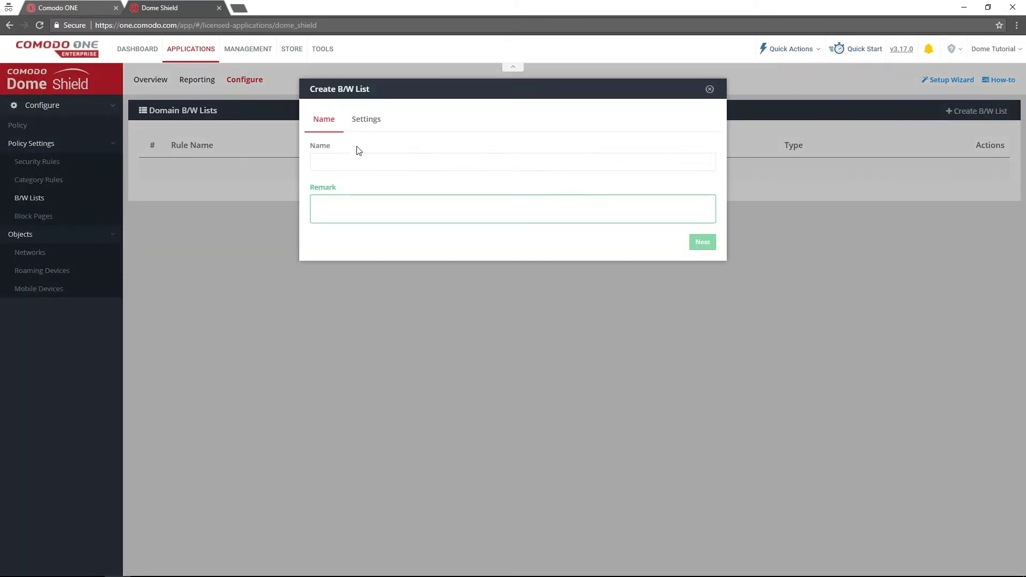
Step: Name the list 'Whitelist' with remark 'Whitelis My Company Website' and continue to domain settings
left_click(360, 160)
type("Whi")
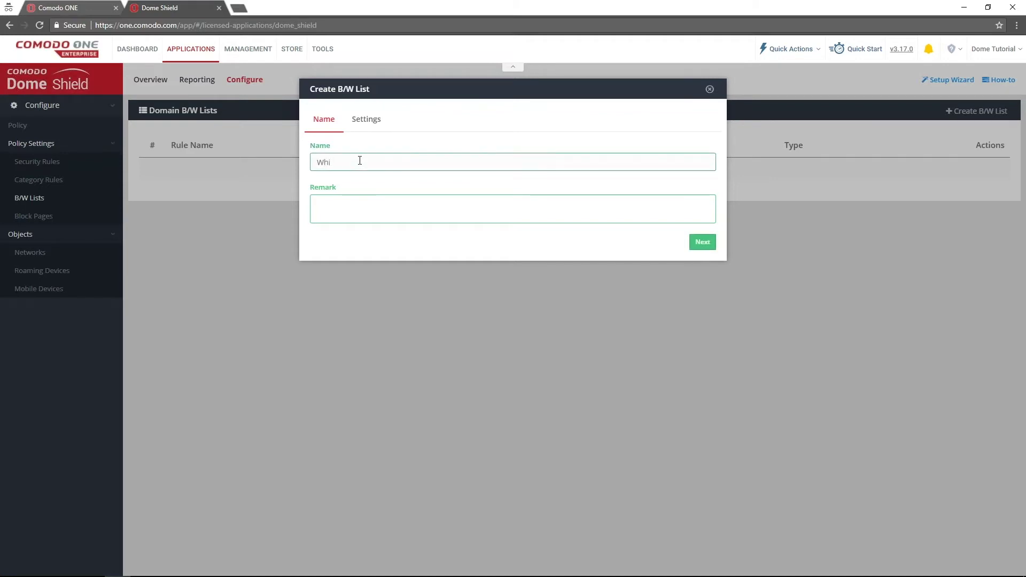
type("telist")
left_click(369, 204)
type("Whi")
type("elis")
type(" My Company We")
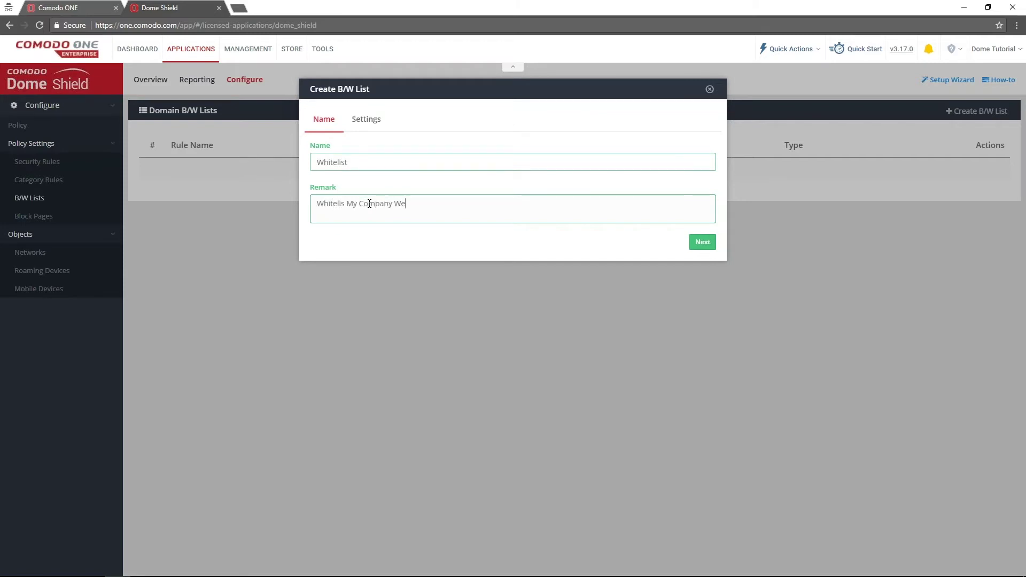
type("bsite")
left_click(702, 242)
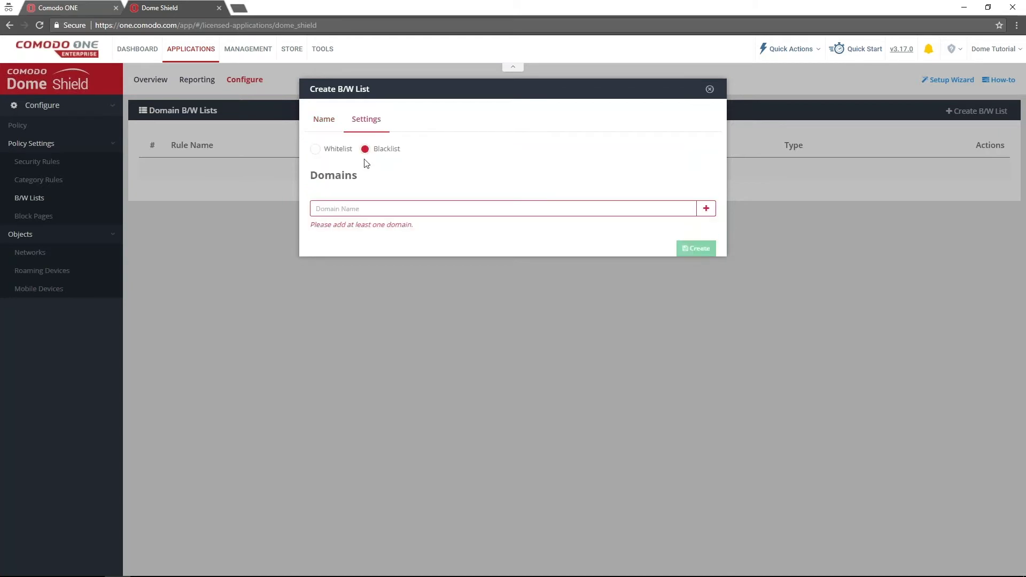
Step: Make it a whitelist containing mycompany.com and mycompanyvpngateway.com, and create it
left_click(315, 148)
left_click(504, 209)
type("mycompany.com")
left_click(705, 208)
left_click(426, 227)
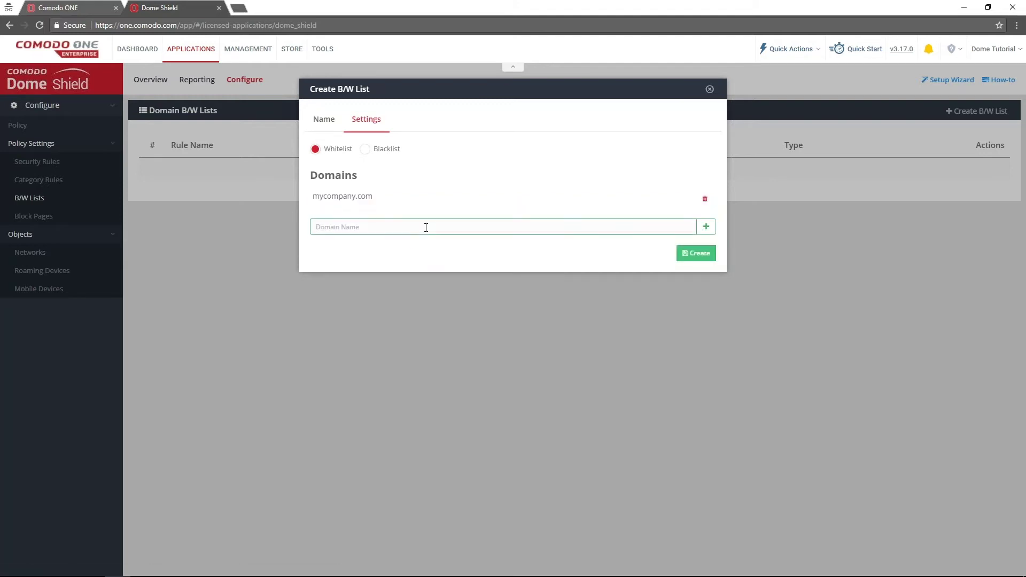
type("mycompan")
type("vpngateway.com")
left_click(705, 227)
left_click(696, 272)
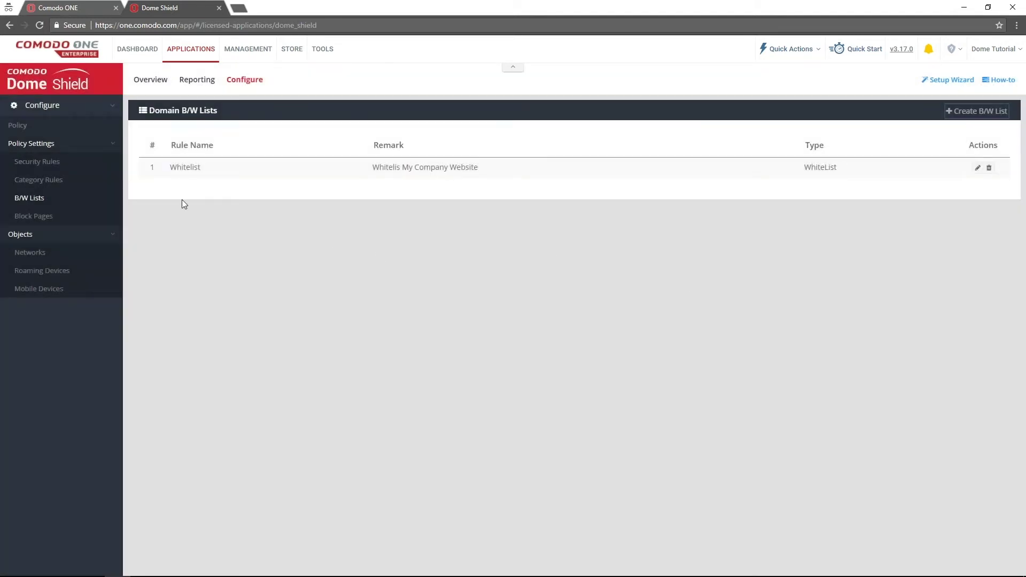
Step: In Block Pages, add 'Company General Block Page' with its default-page remark
left_click(33, 216)
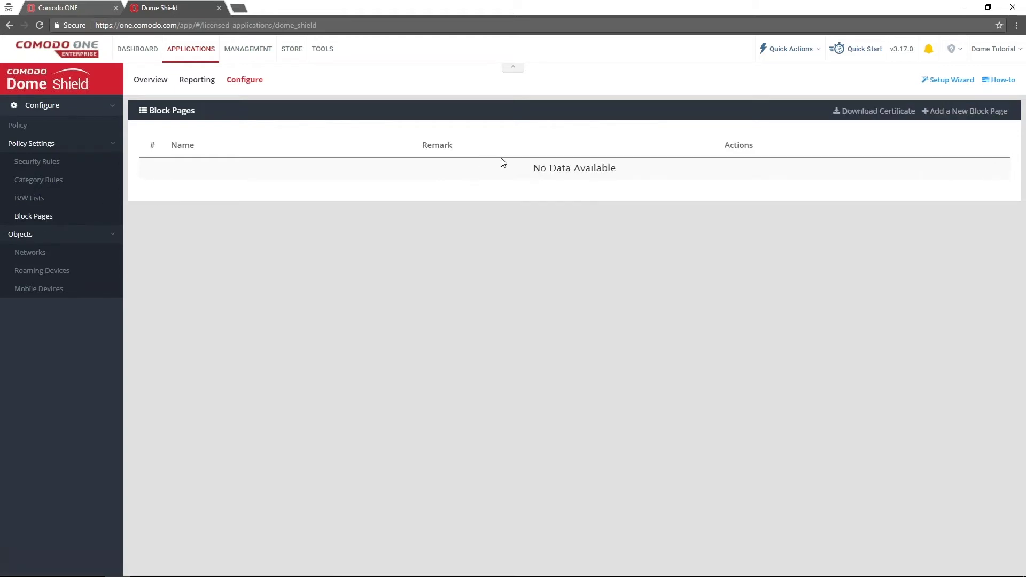
left_click(956, 114)
left_click(413, 163)
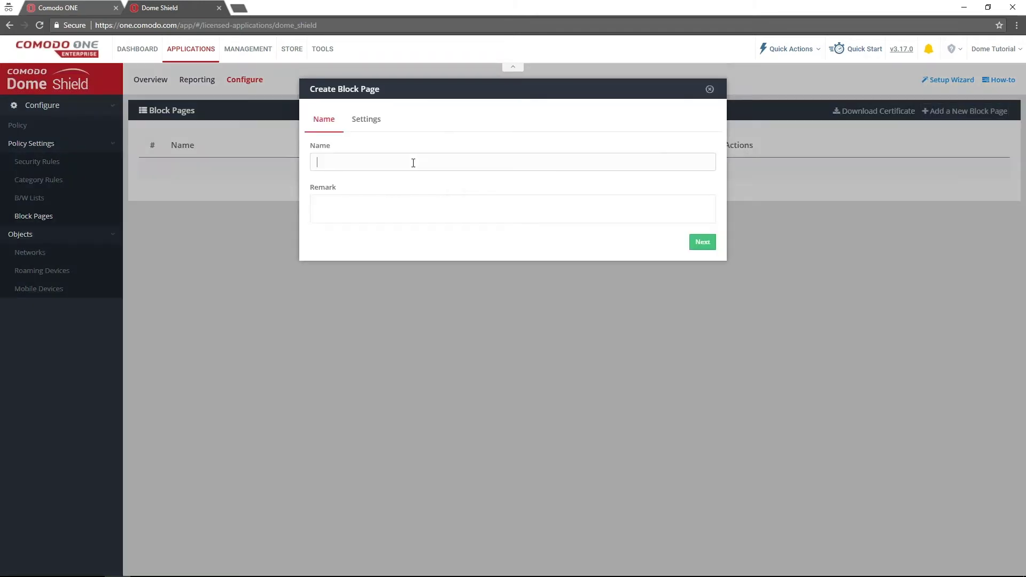
type("C")
type("ompany")
type(" General Block")
type("Page")
type("My")
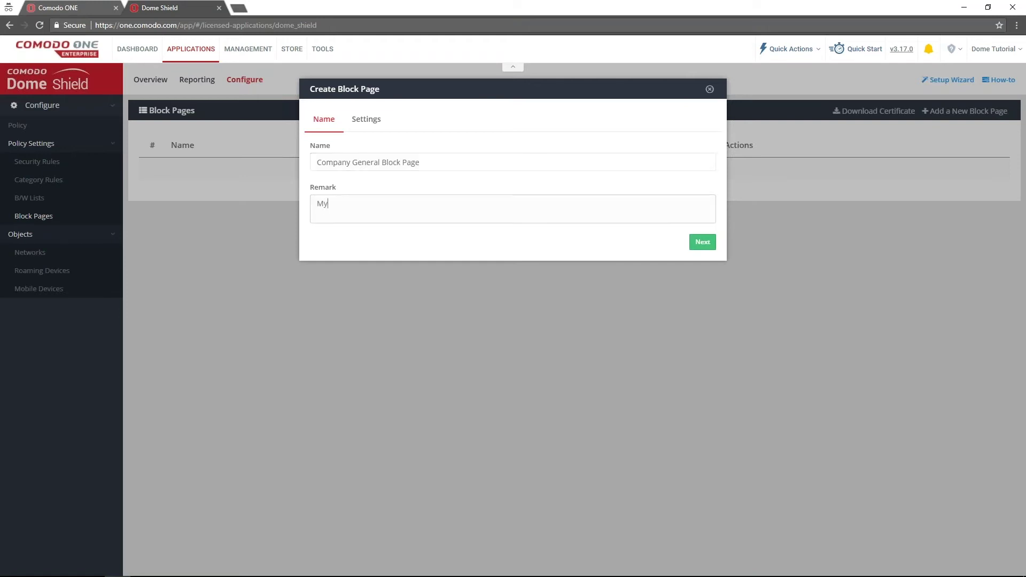
type(" Default B")
type("ock Page")
left_click(366, 118)
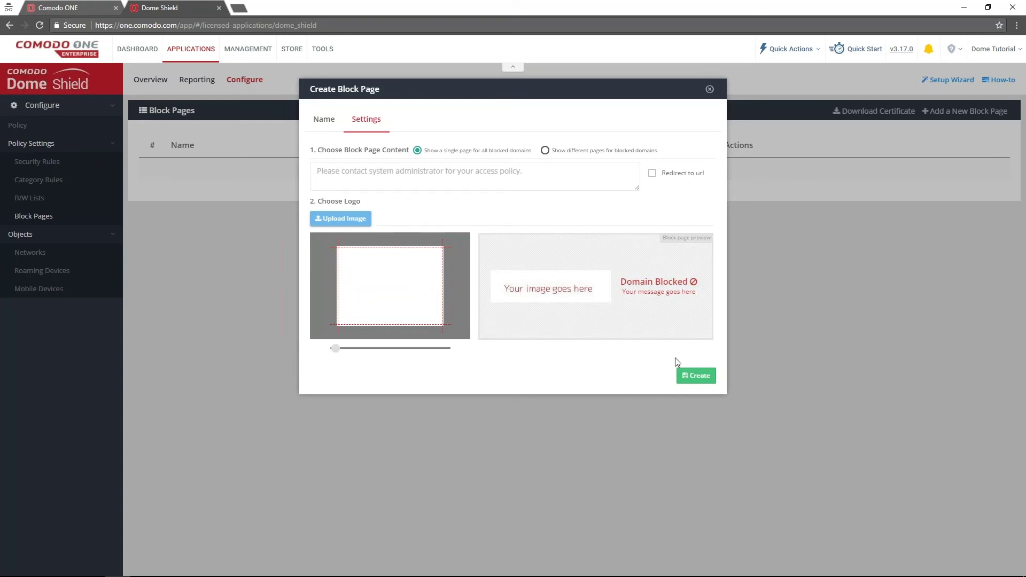
Step: Create the 'Company General Block Page' with its default message and logo settings
left_click(695, 375)
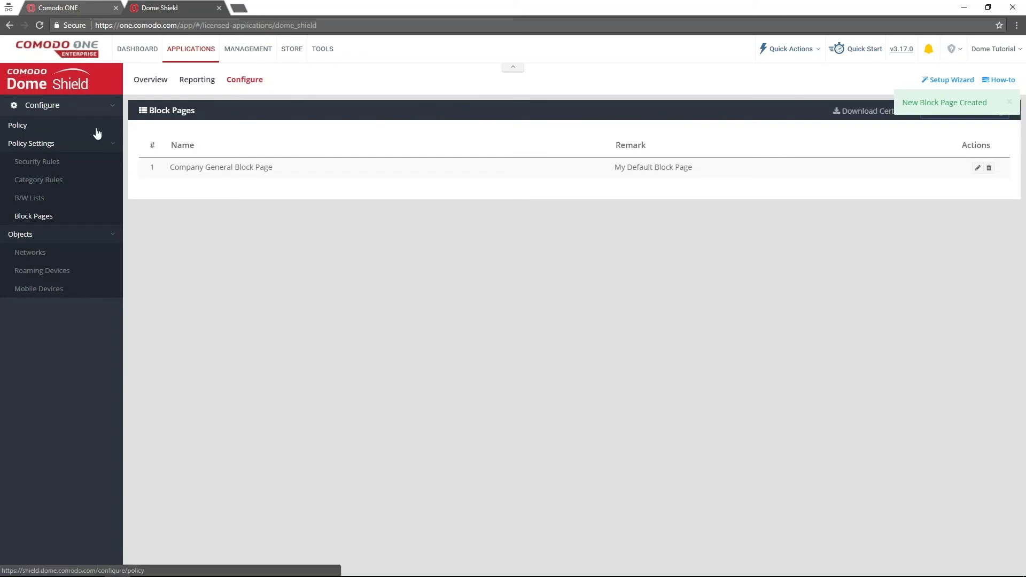
Step: Add policy 'My First Policy' for Branch Location, remarked 'General Company Policy', and continue to rule settings
left_click(17, 125)
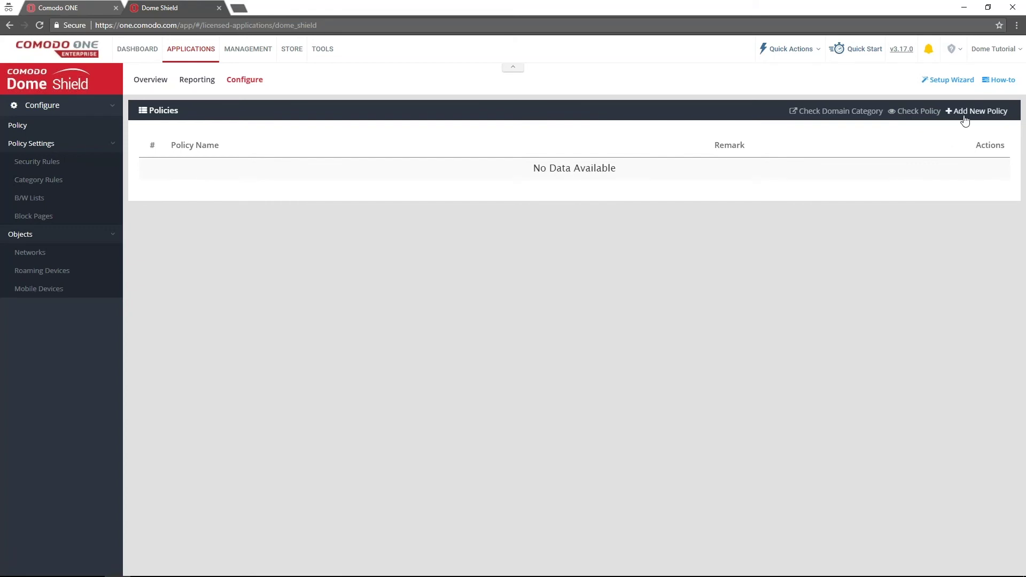
left_click(977, 110)
left_click(409, 164)
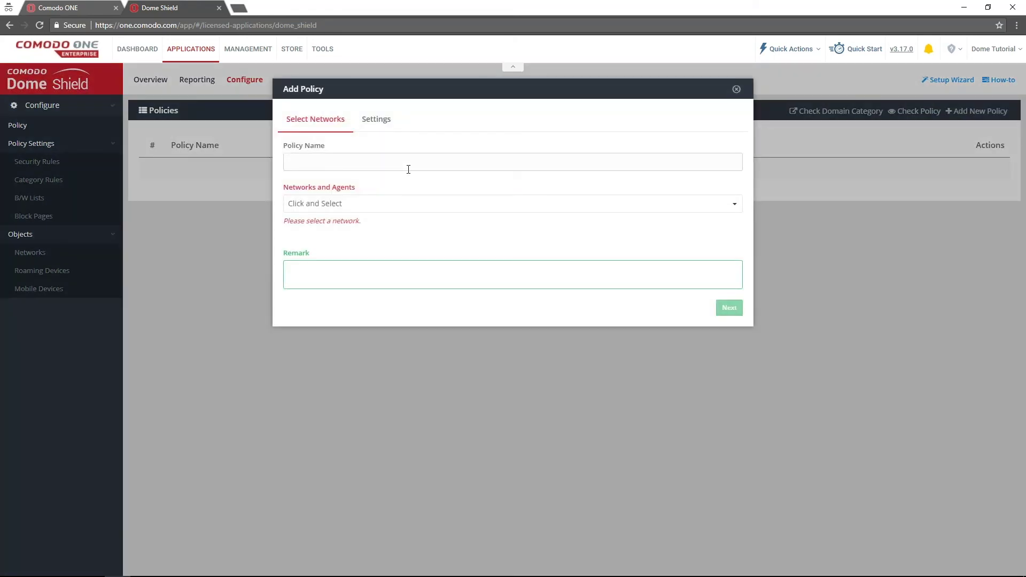
type("My First ")
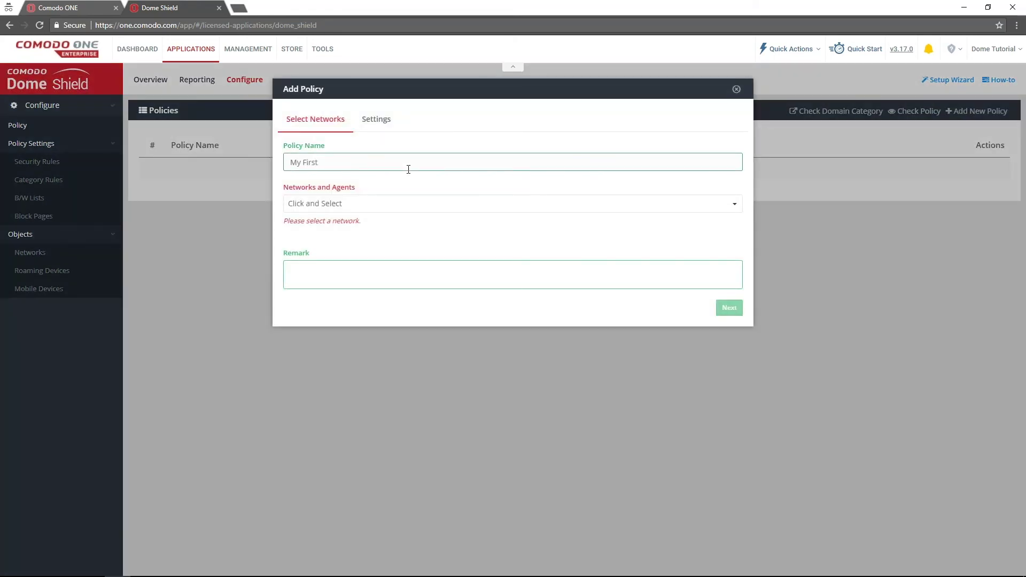
type("Policy")
left_click(387, 204)
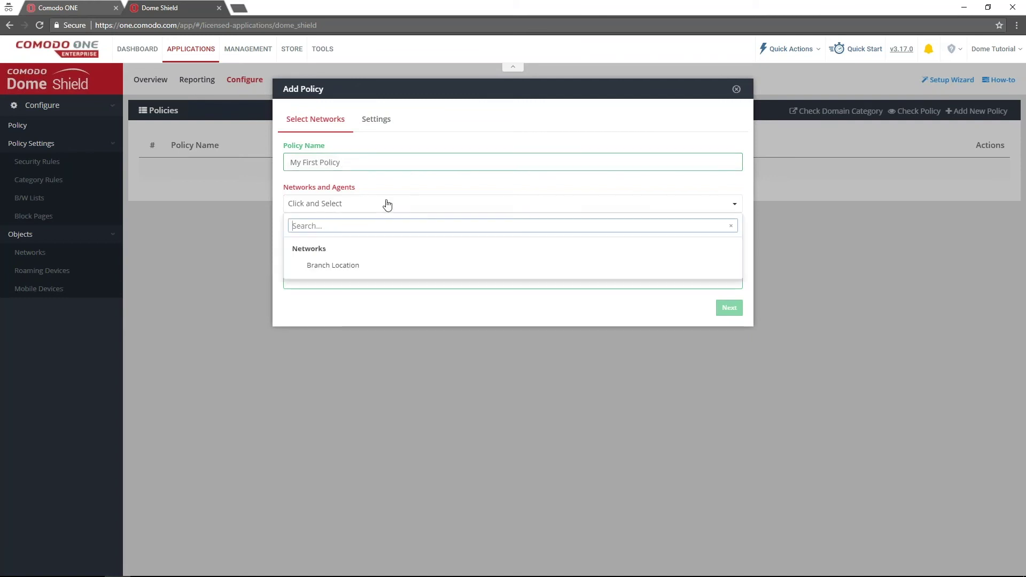
left_click(366, 265)
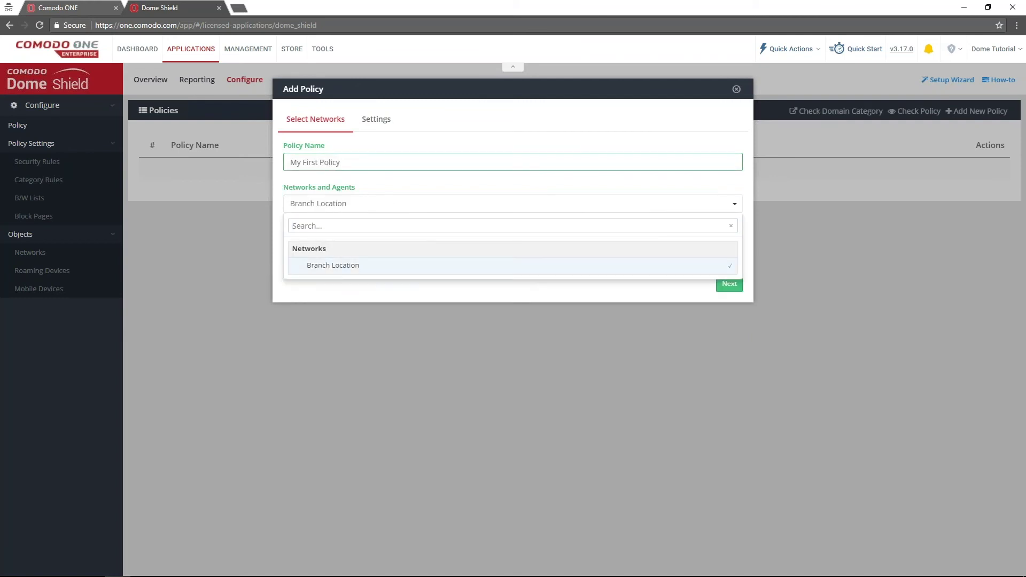
key("Tab")
type("General Comp")
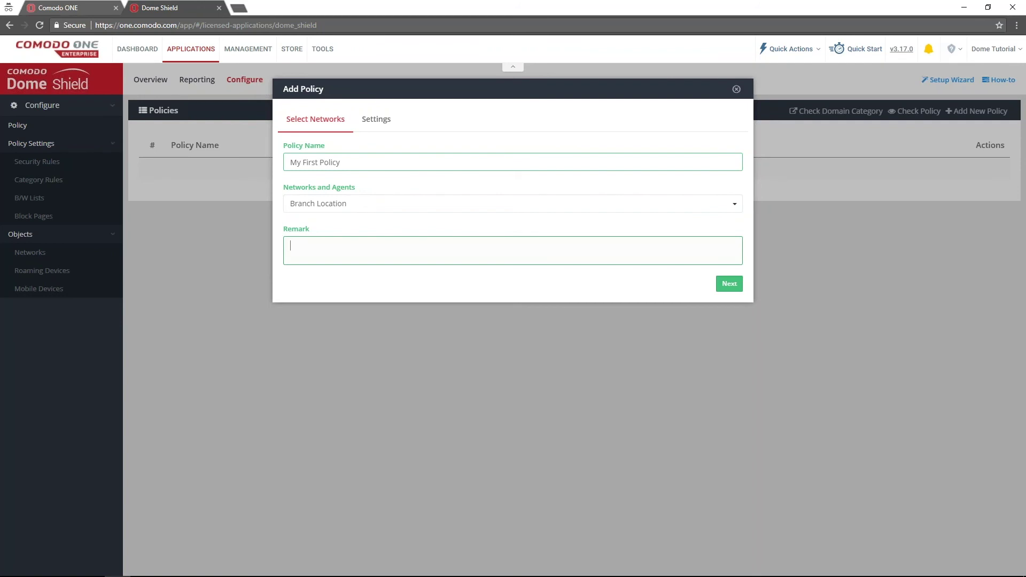
type("any Policy")
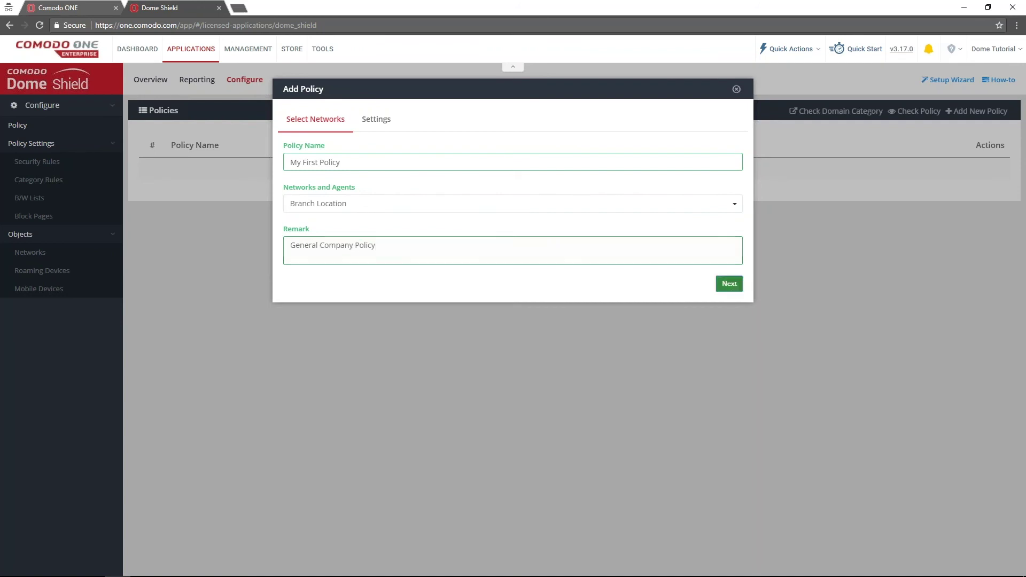
left_click(730, 282)
Step: Assign My First Security Rule, General Web Surfing Policy, Whitelist and Company General Block Page, then add the policy
left_click(393, 191)
left_click(337, 245)
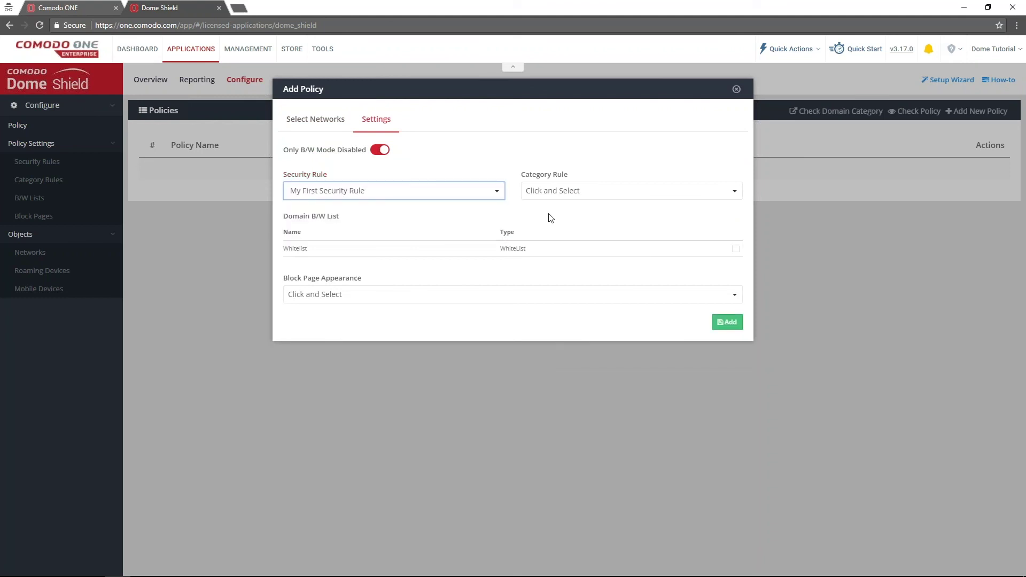
left_click(594, 190)
left_click(589, 229)
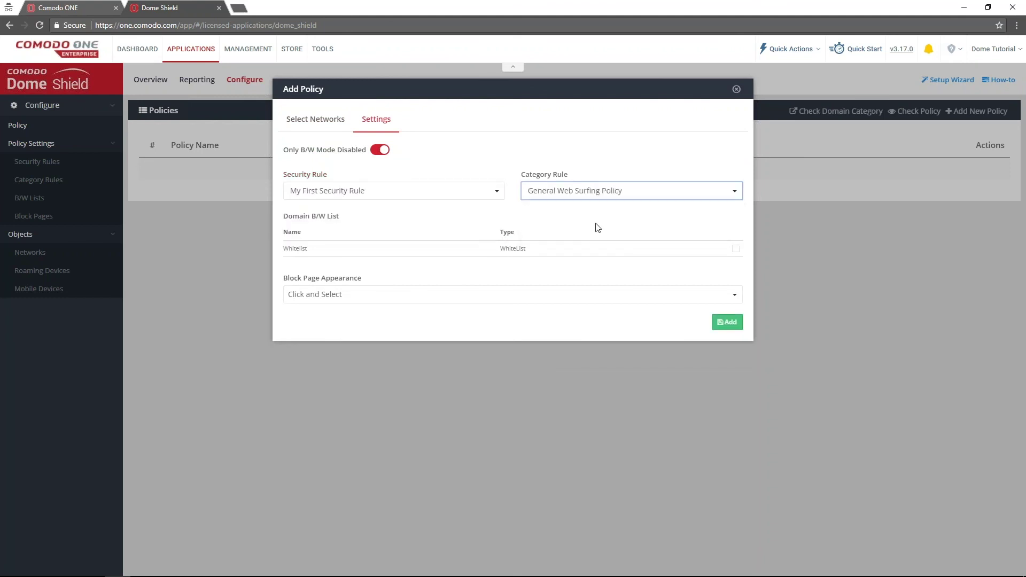
left_click(736, 250)
left_click(388, 297)
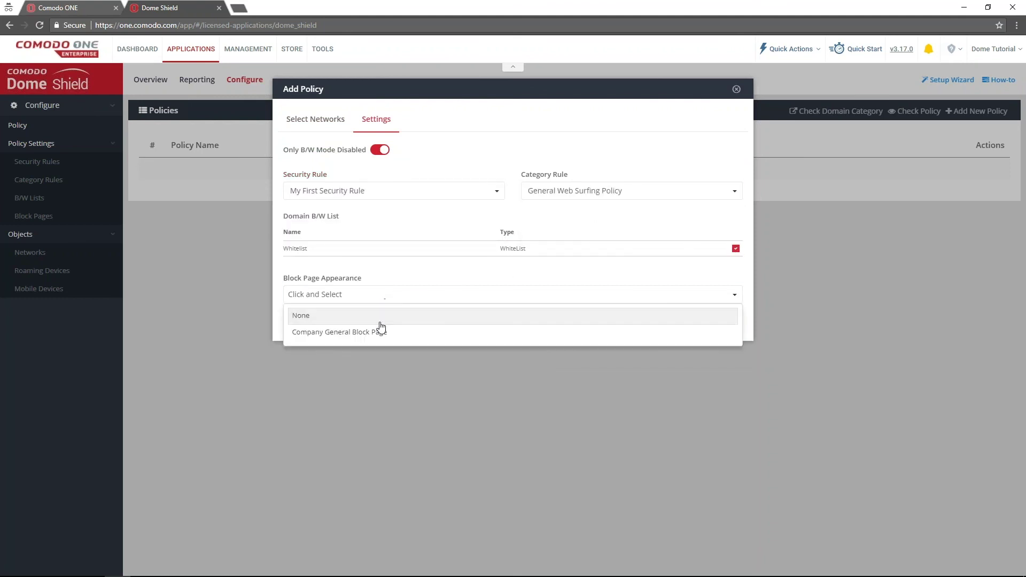
left_click(381, 330)
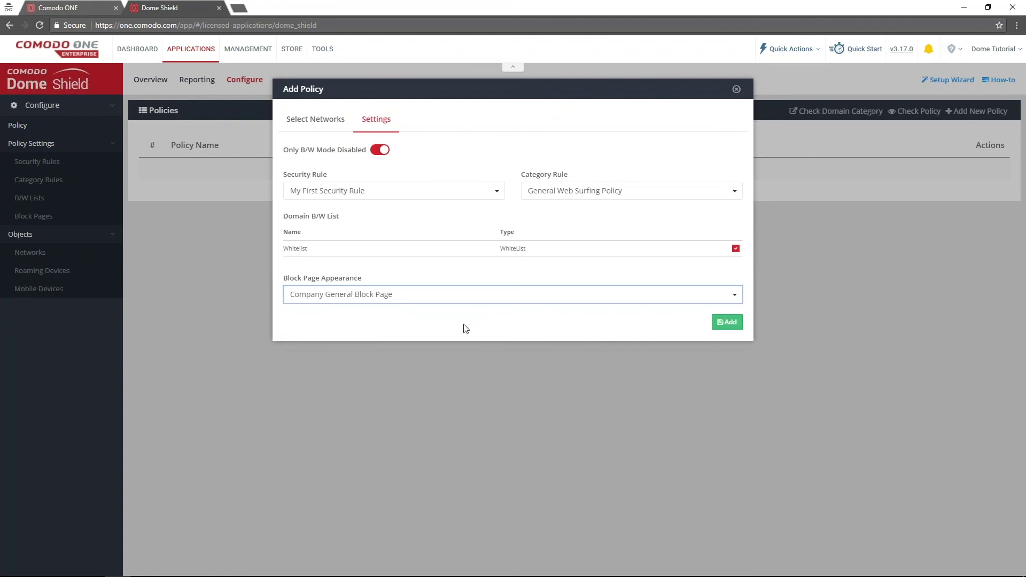
left_click(726, 323)
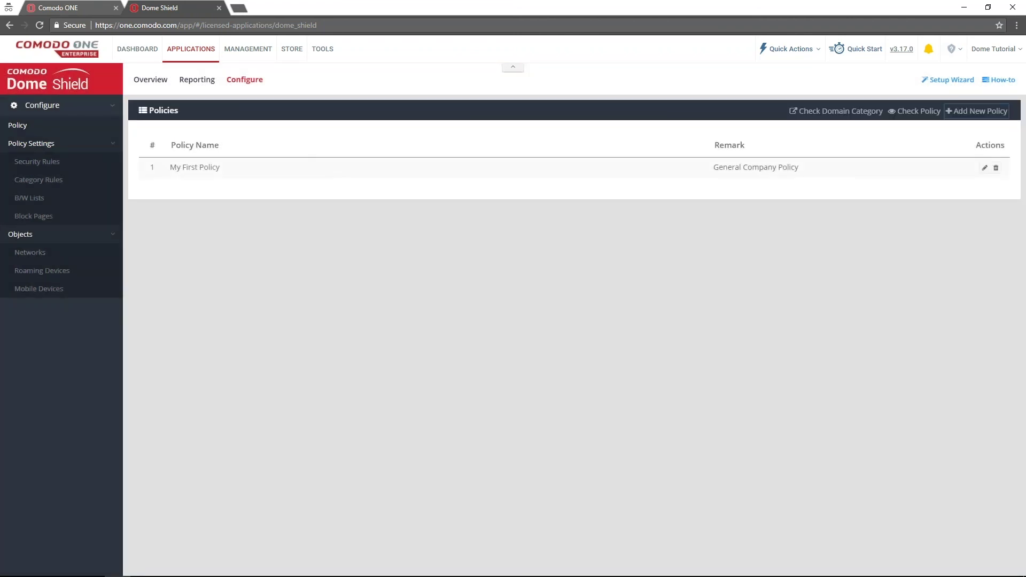